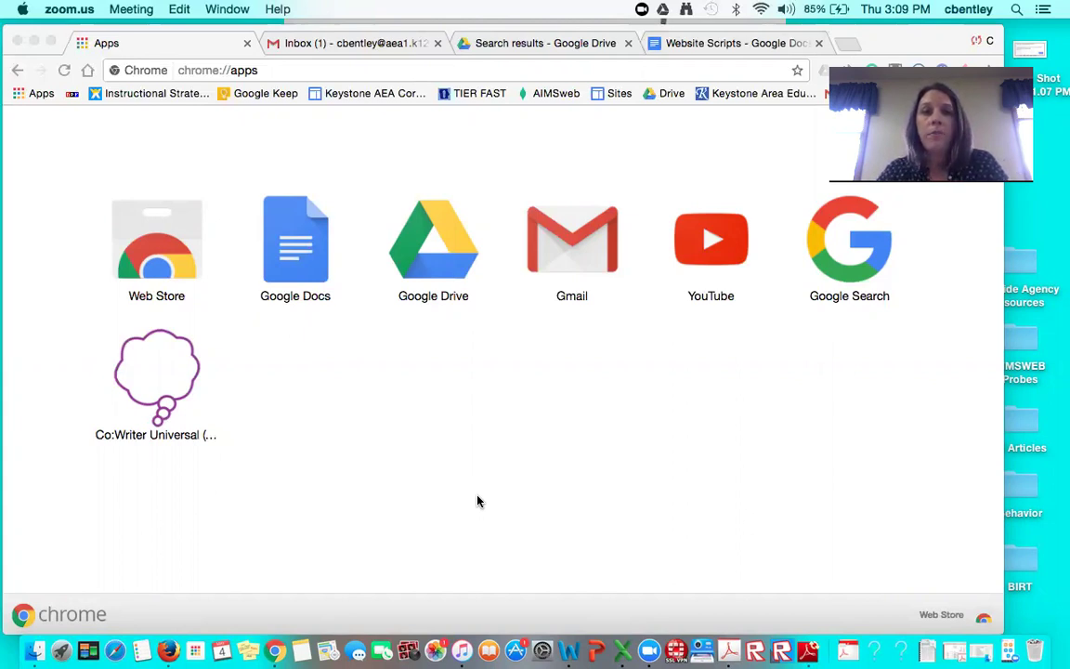
Bring the Chrome window showing the chrome://apps page to the front.
{"action": "left_click", "coordinate": [62, 78]}
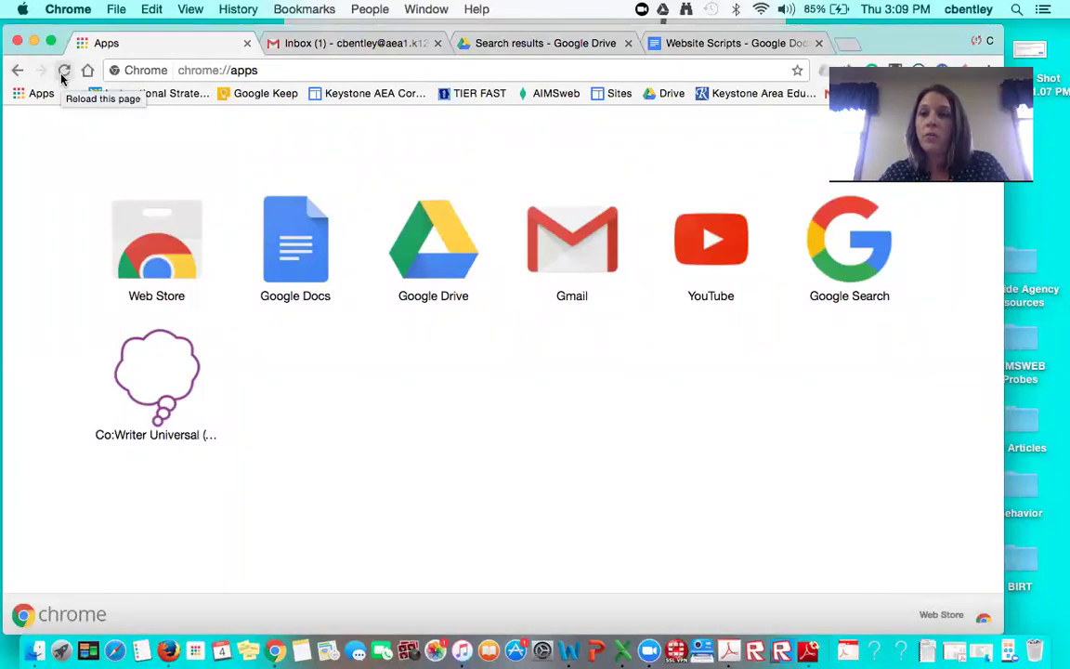
Open Dictation & Speech and keep 'Speak selected text when the key is pressed' checked under Text to Speech.
{"action": "left_click", "coordinate": [22, 10]}
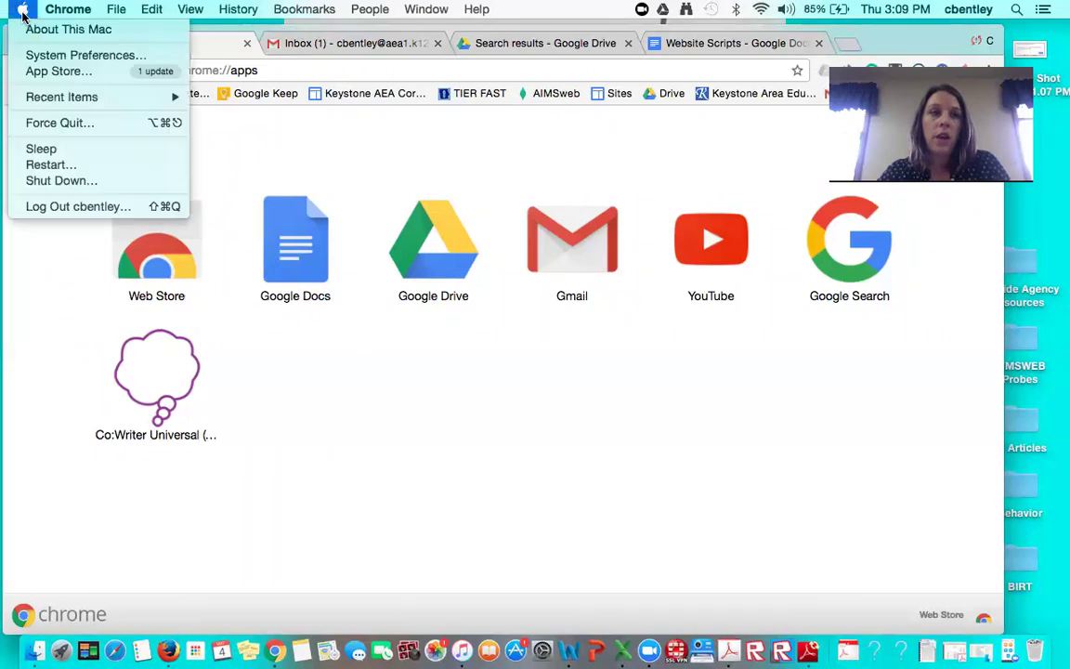
{"action": "left_click", "coordinate": [33, 59]}
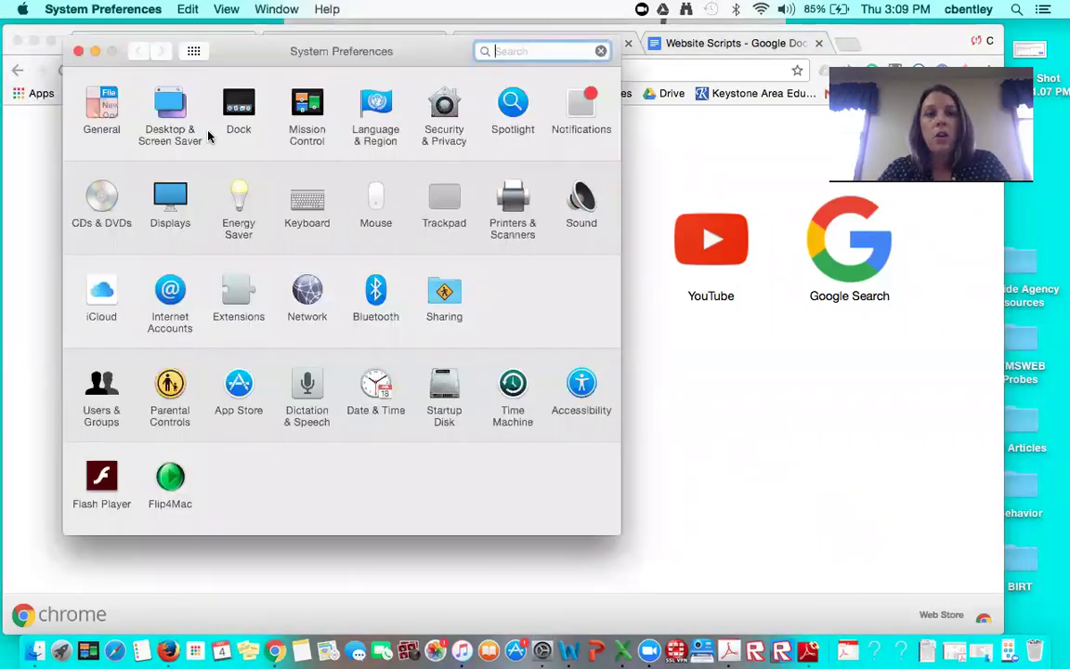
{"action": "left_click", "coordinate": [307, 390]}
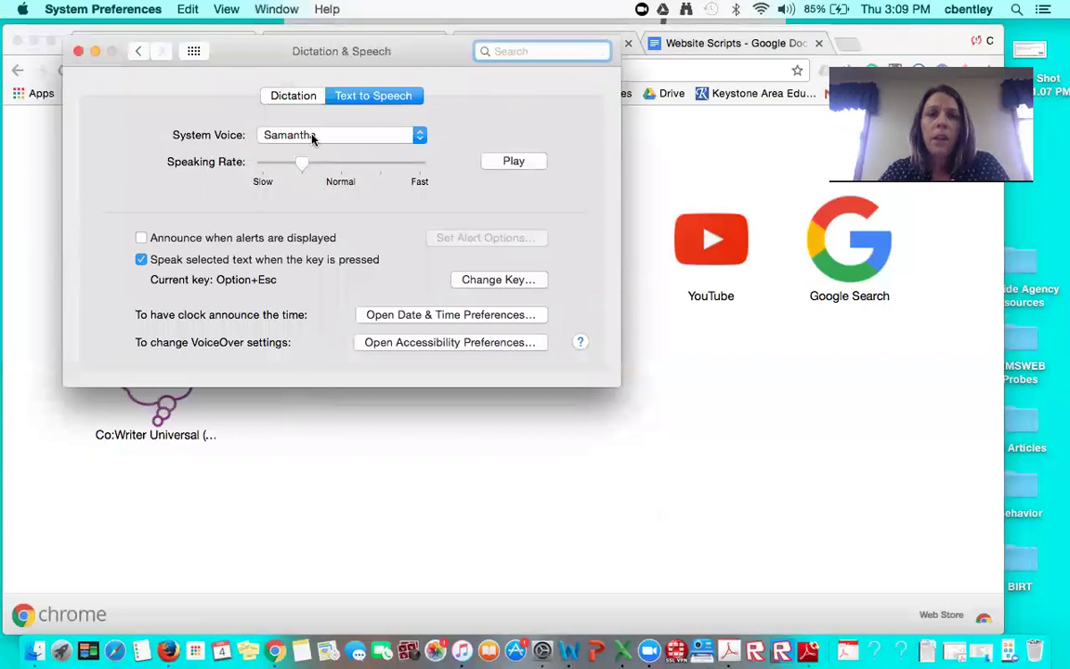
{"action": "left_click", "coordinate": [286, 97]}
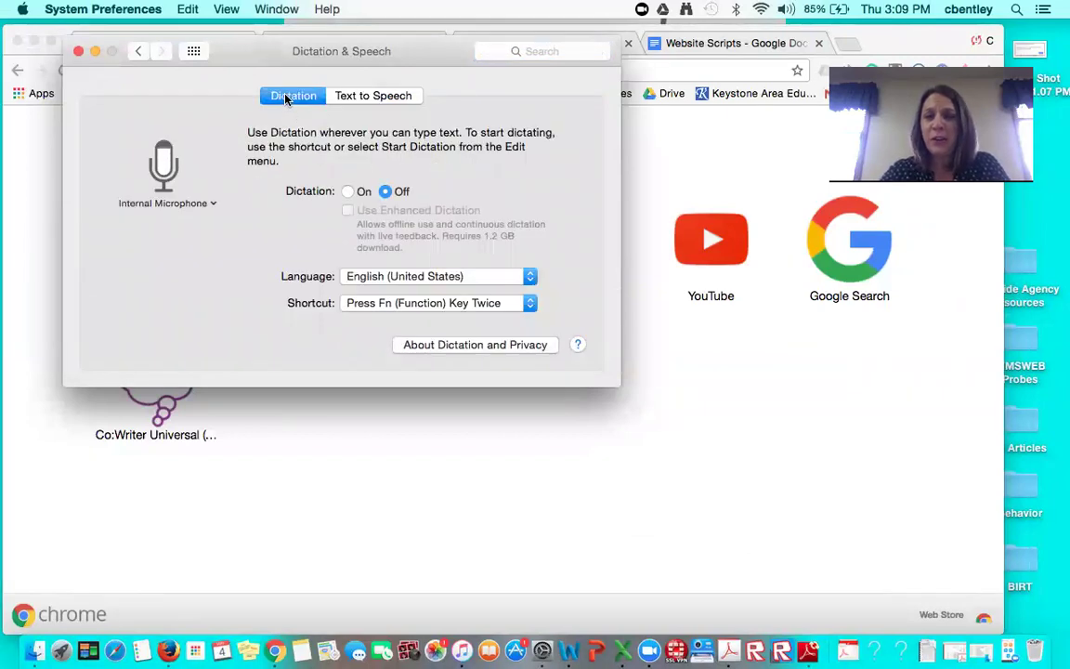
{"action": "left_click", "coordinate": [357, 98]}
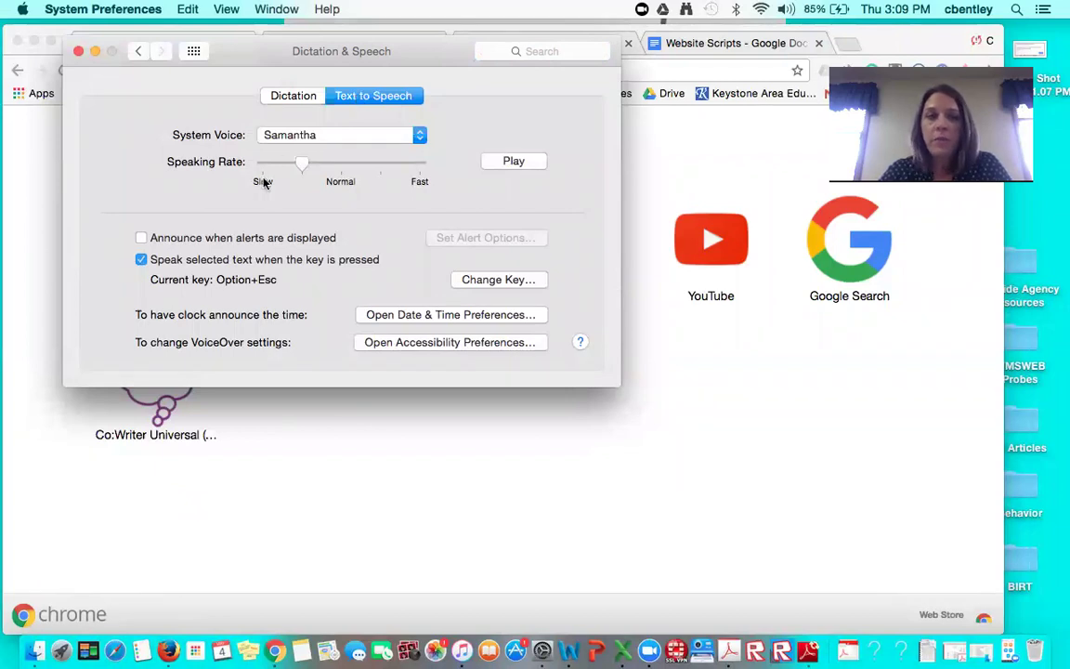
{"action": "left_click", "coordinate": [141, 259]}
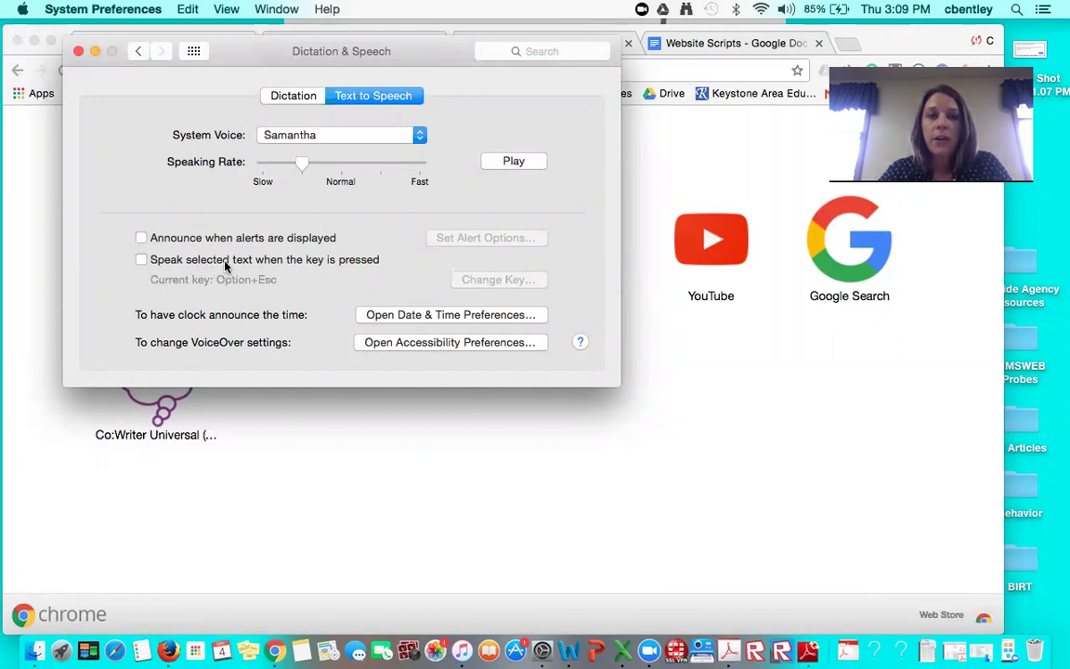
{"action": "left_click", "coordinate": [141, 260]}
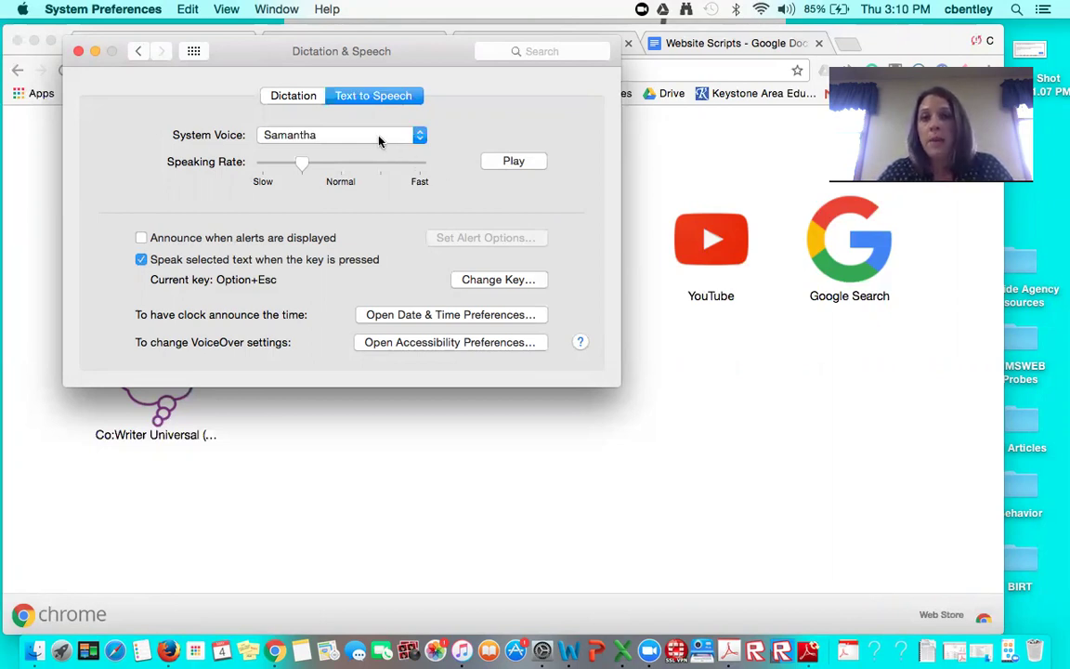
{"action": "left_click", "coordinate": [418, 139]}
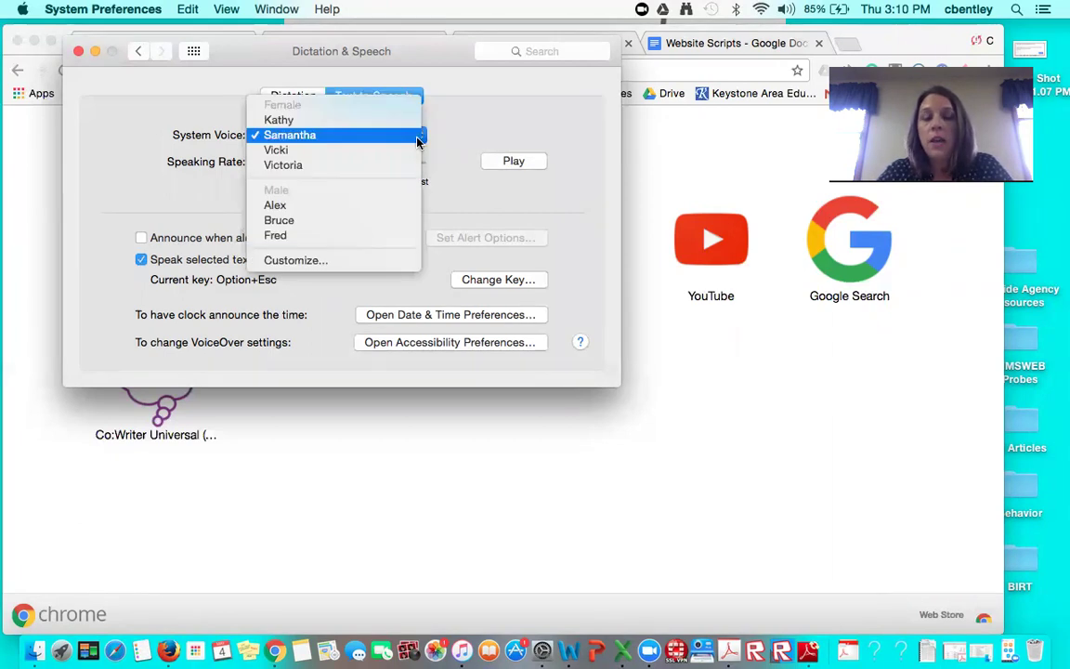
{"action": "left_click", "coordinate": [361, 213]}
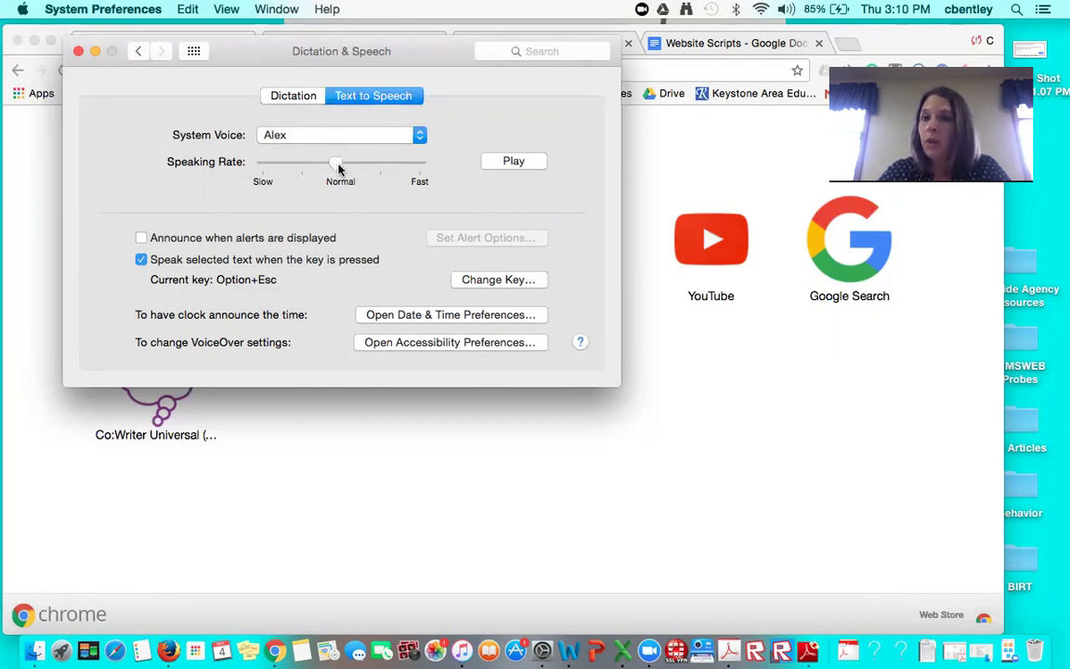
{"action": "left_click_drag", "start_coordinate": [304, 167], "coordinate": [301, 167]}
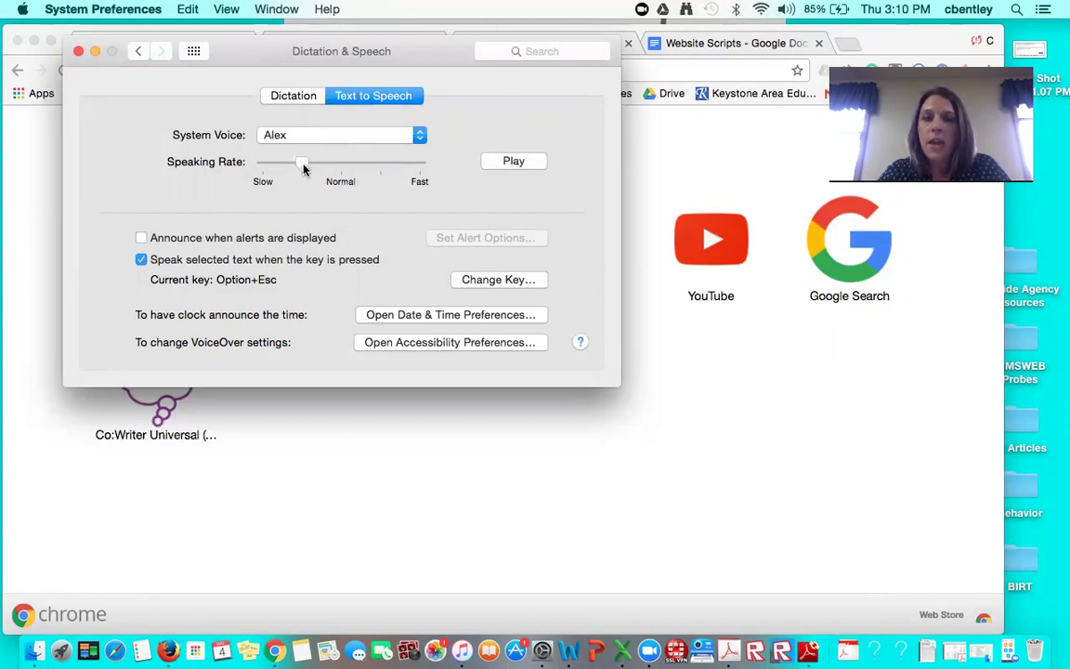
{"action": "left_click", "coordinate": [511, 164]}
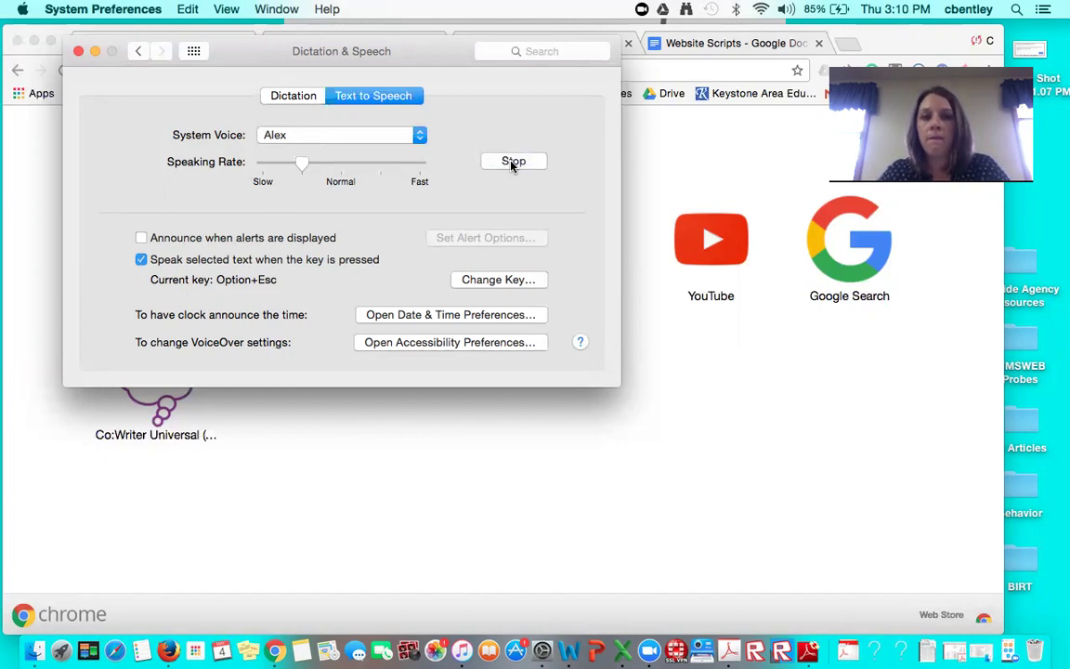
{"action": "left_click", "coordinate": [507, 164]}
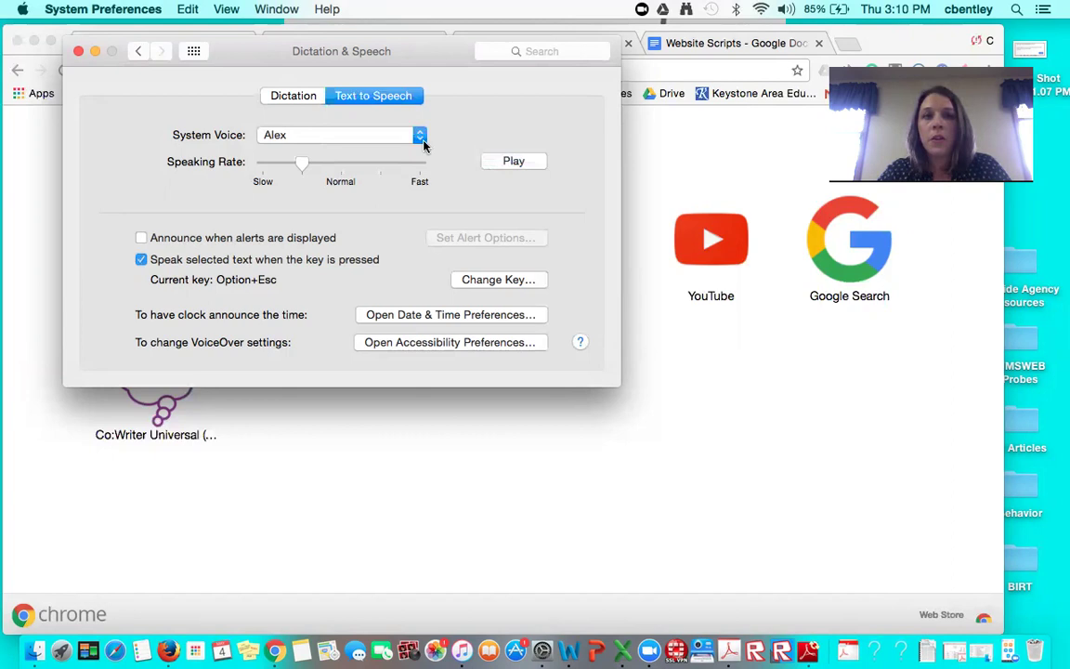
{"action": "left_click", "coordinate": [420, 138]}
{"action": "left_click", "coordinate": [388, 73]}
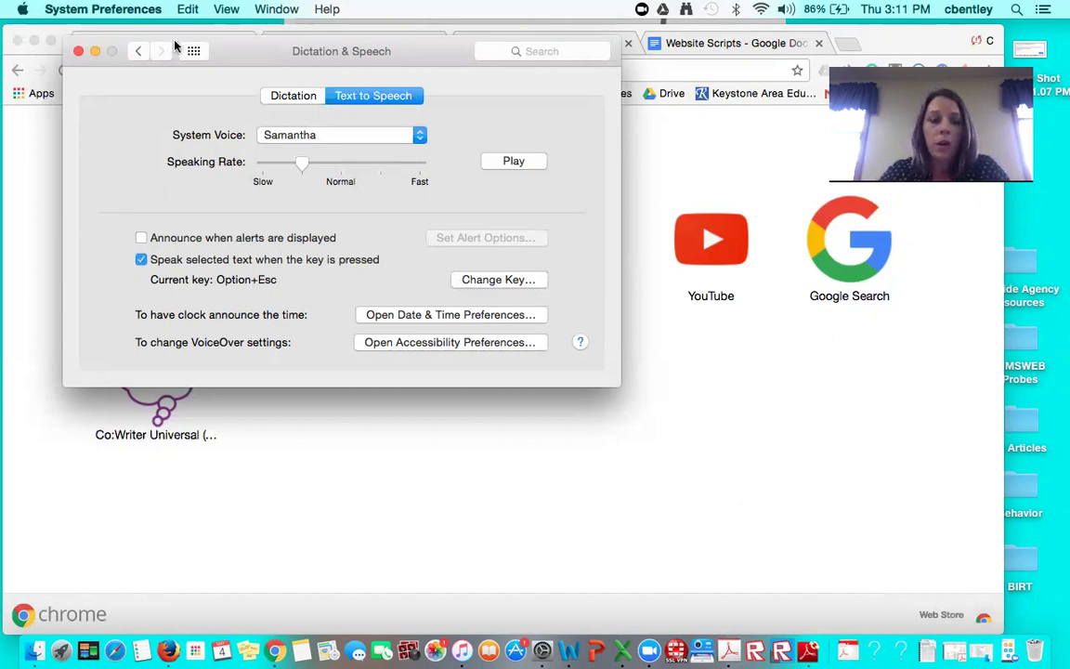
Close the Dictation & Speech window to return to Chrome's Apps page.
{"action": "left_click", "coordinate": [79, 52]}
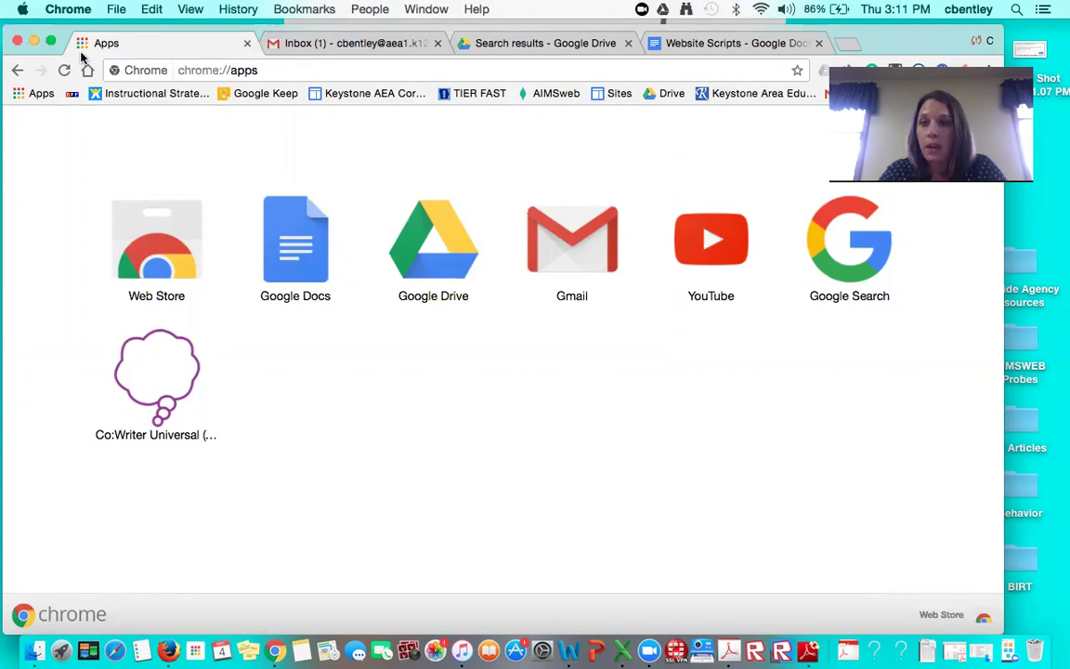
Switch to the Website Scripts document and select the first paragraph from 'Welcome' to its end.
{"action": "left_click", "coordinate": [732, 43]}
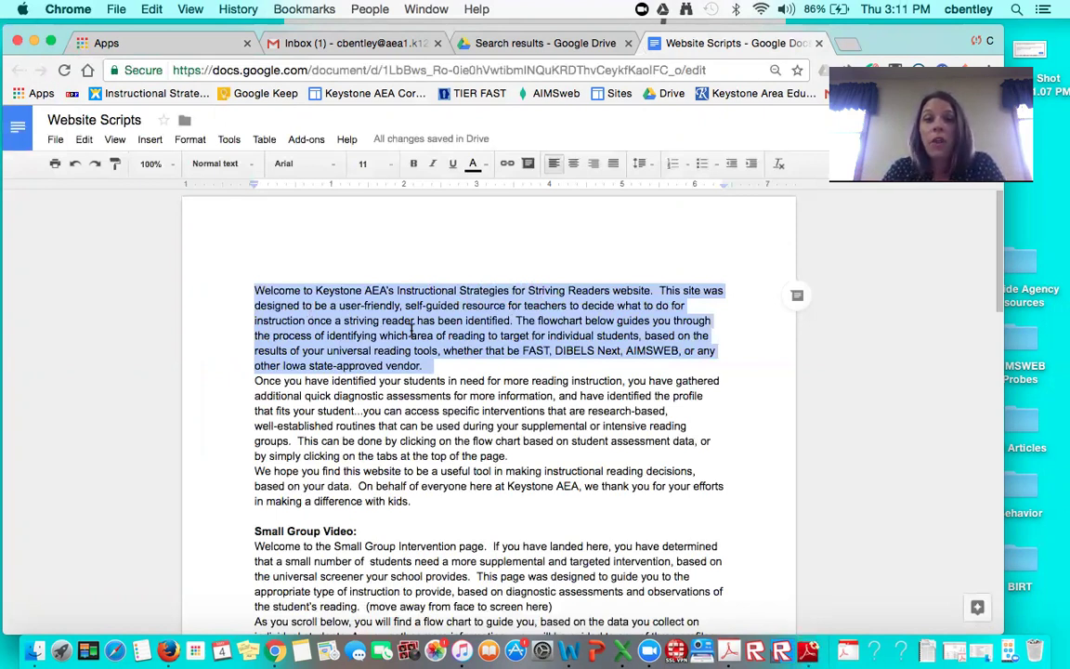
{"action": "left_click", "coordinate": [212, 399]}
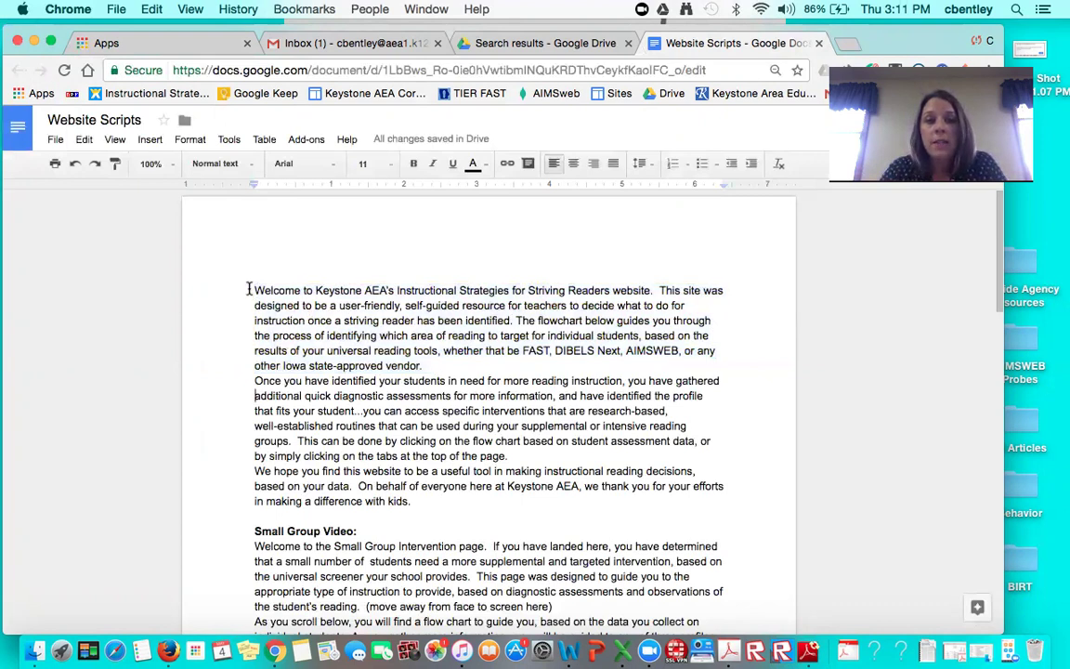
{"action": "left_click_drag", "start_coordinate": [252, 288], "coordinate": [445, 367]}
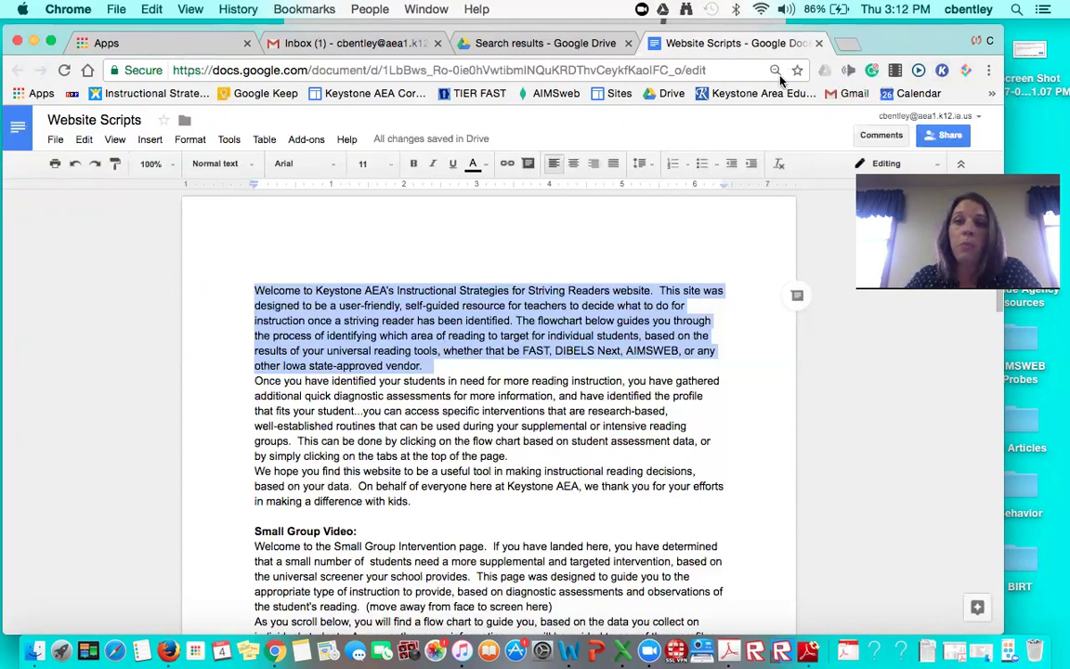
Search the Chrome Web Store for KAMI, confirm Kami is Added, and cancel the SaferVPN add.
{"action": "left_click", "coordinate": [37, 94]}
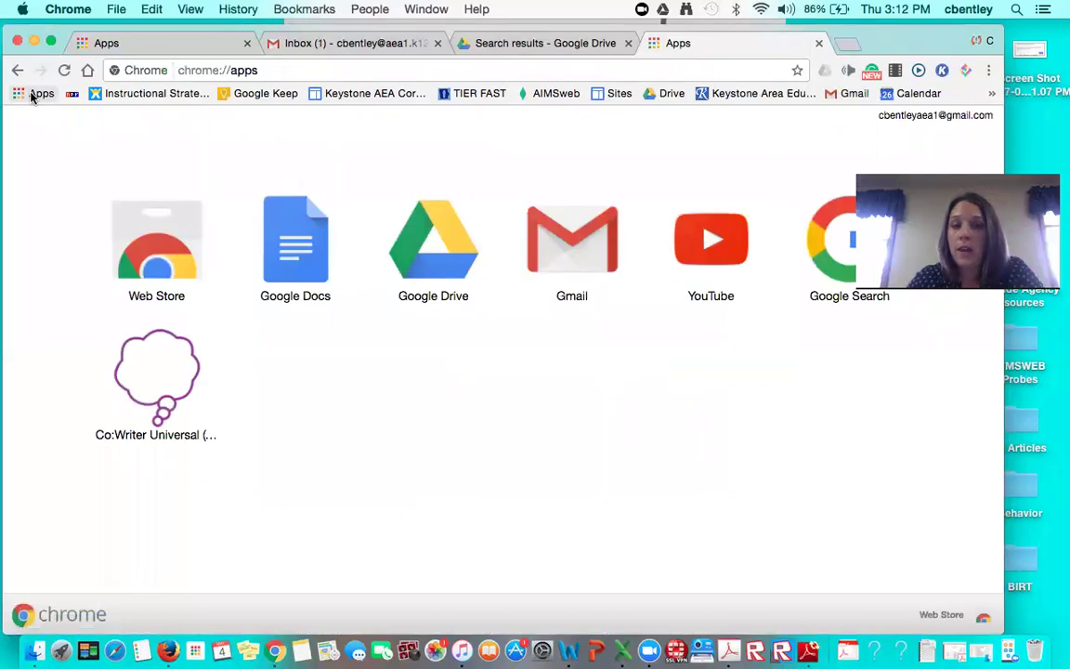
{"action": "left_click", "coordinate": [143, 264]}
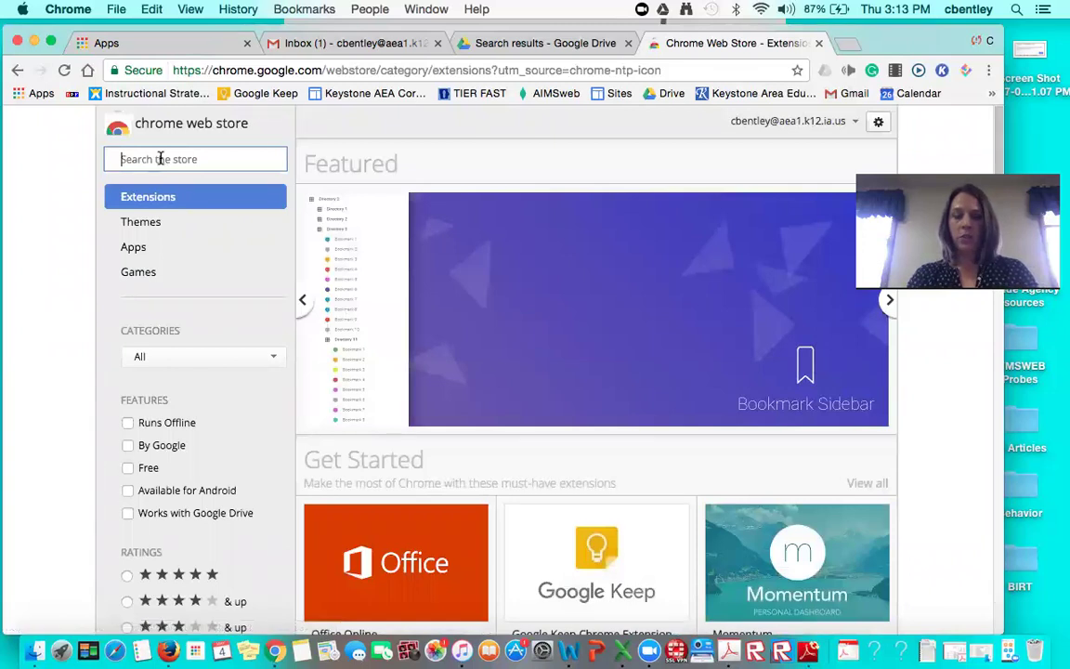
{"action": "type", "text": "KAMI"}
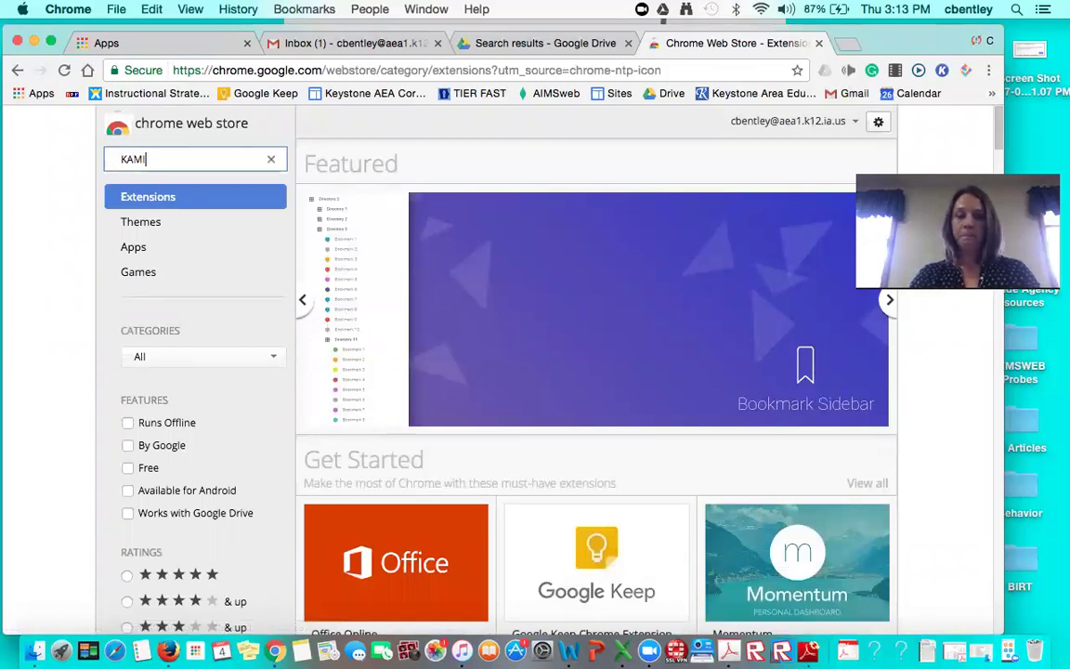
{"action": "key", "text": "Return"}
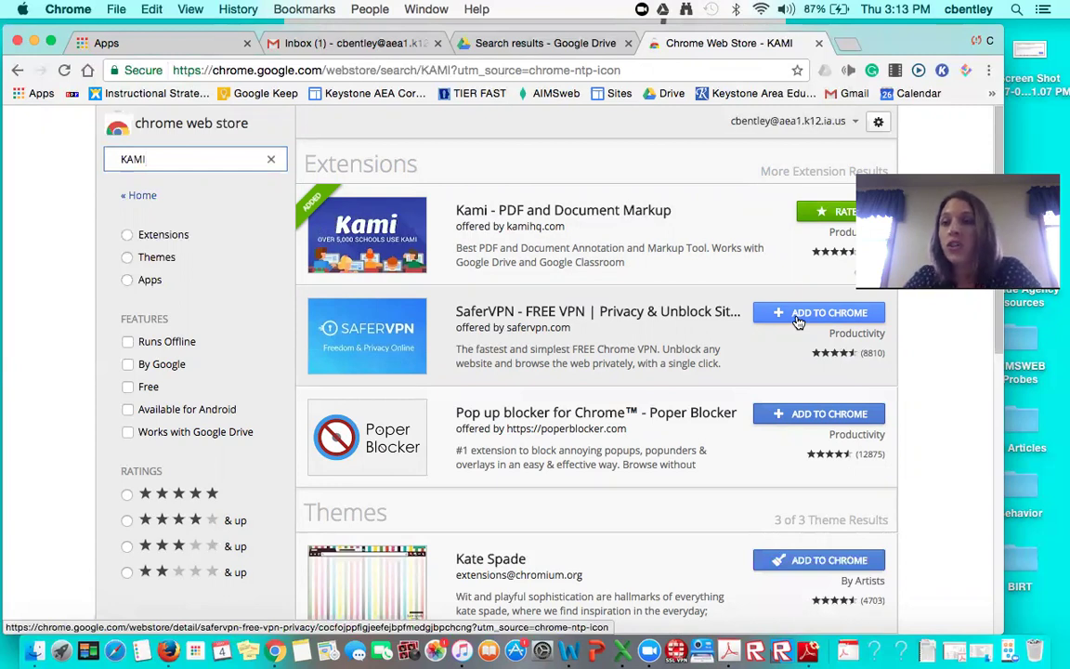
{"action": "left_click", "coordinate": [798, 318]}
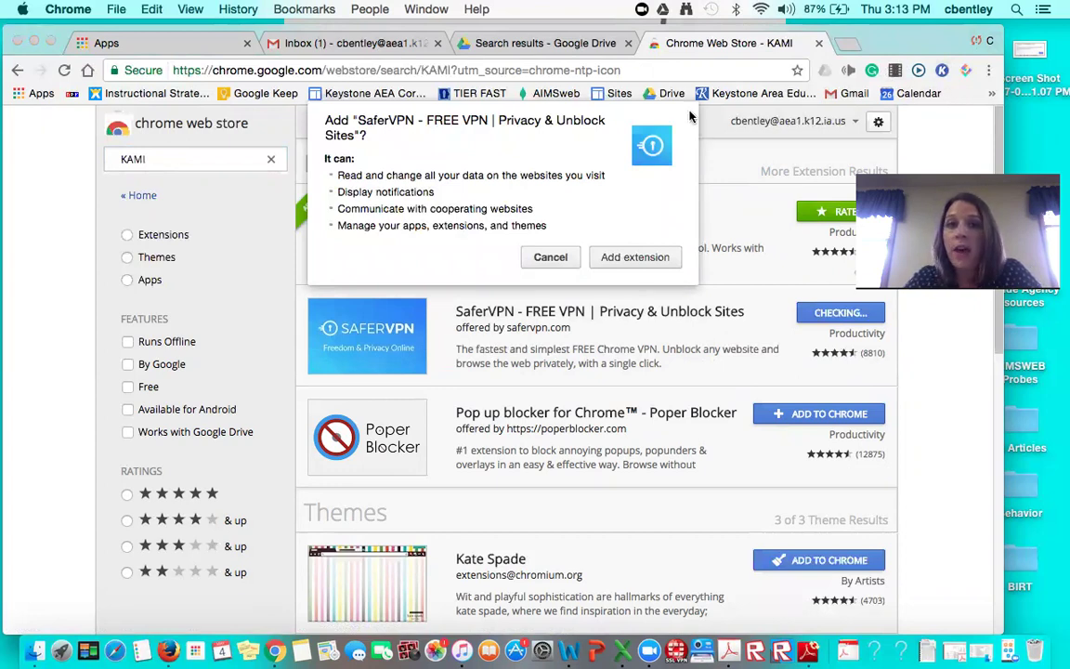
{"action": "left_click", "coordinate": [550, 257]}
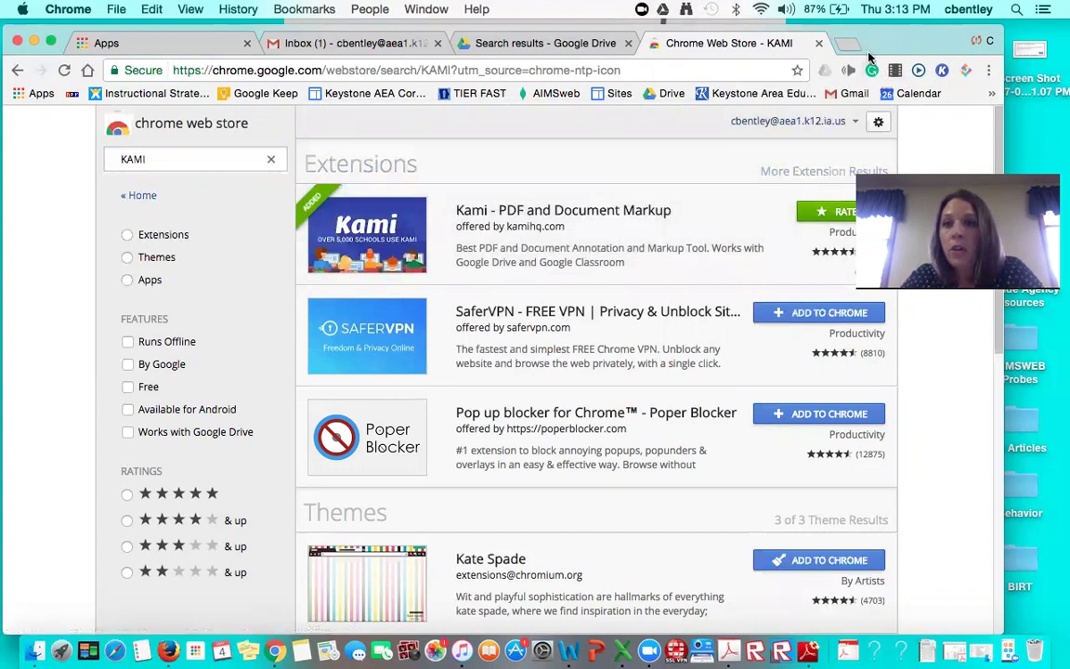
Open Google Drive in a new tab, search for PDF, and preview Work Personality Profile Cell 9.pdf.
{"action": "left_click", "coordinate": [846, 44]}
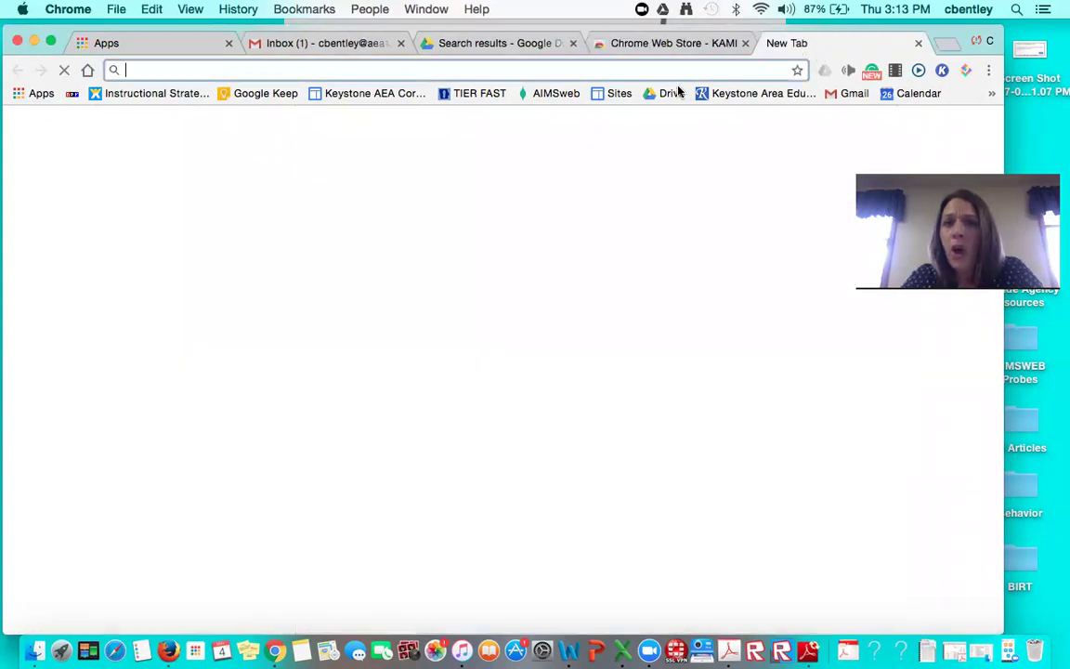
{"action": "left_click", "coordinate": [665, 95]}
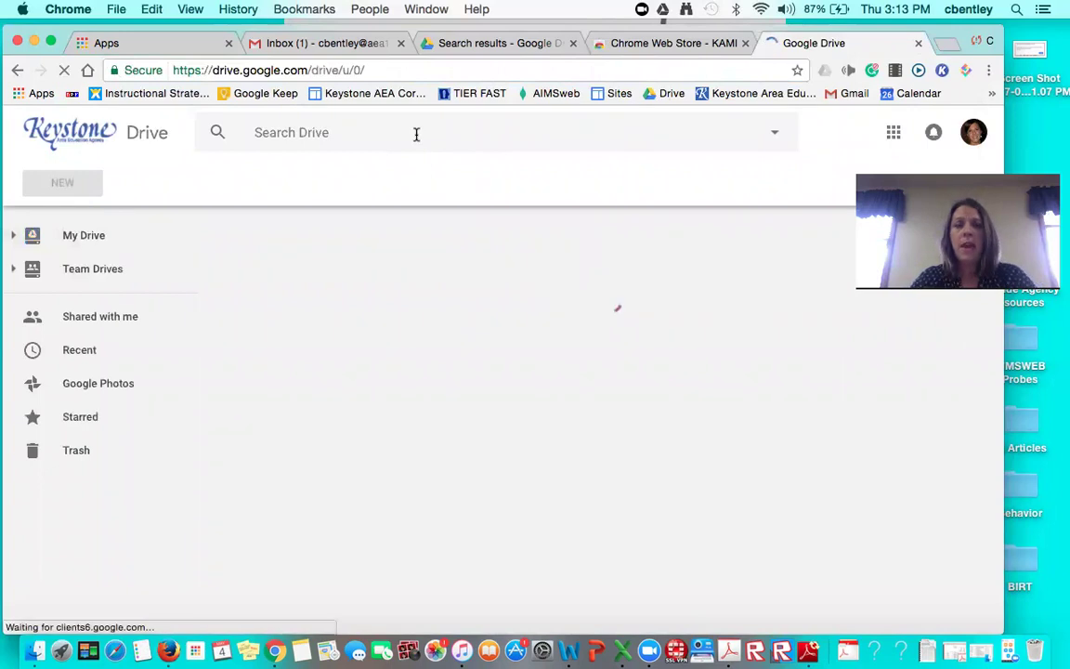
{"action": "left_click", "coordinate": [329, 132]}
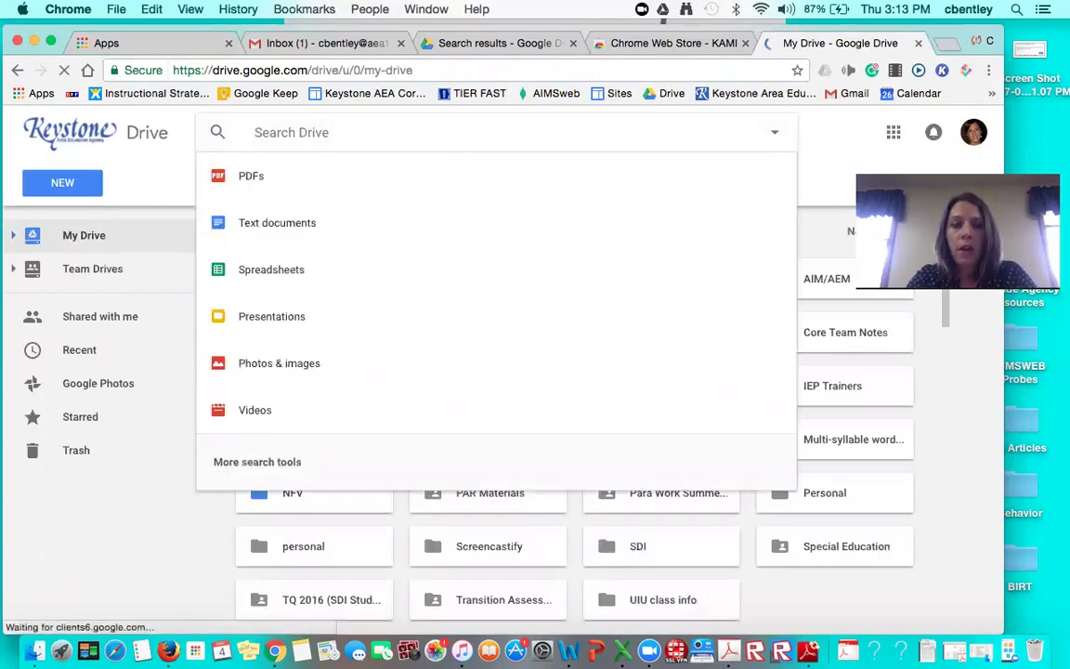
{"action": "type", "text": "PDF"}
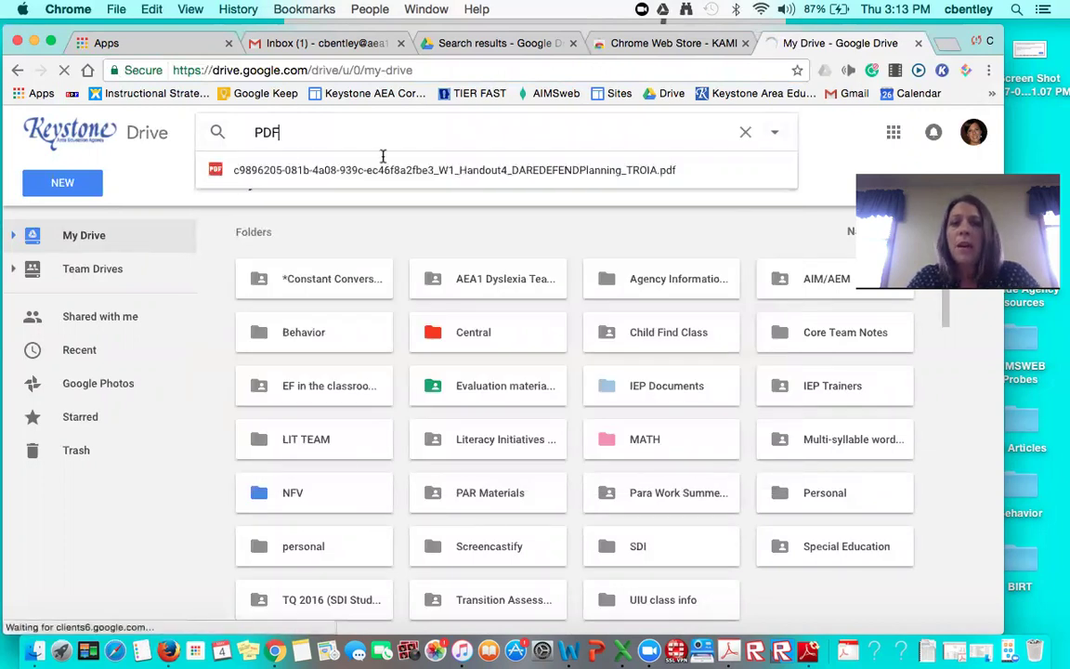
{"action": "key", "text": "Return"}
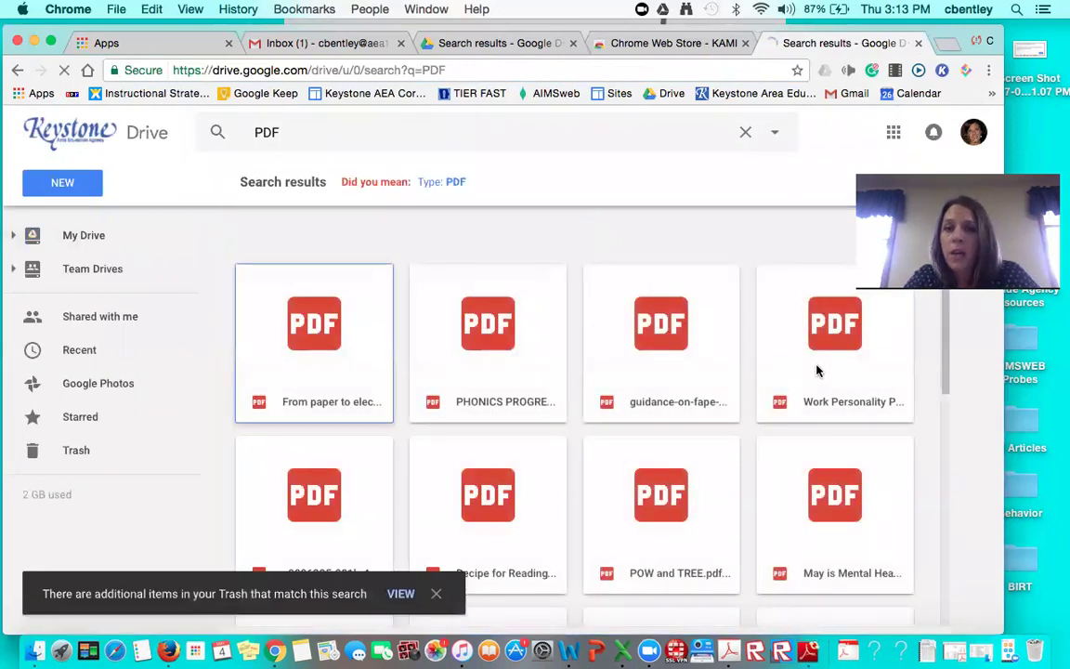
{"action": "double_click", "coordinate": [818, 371]}
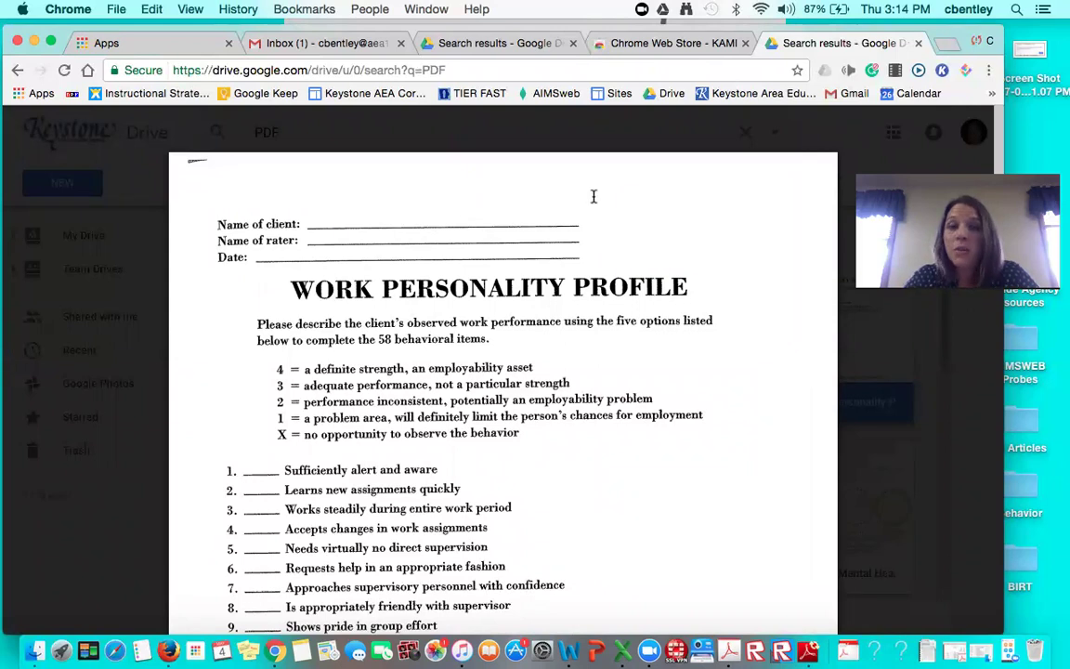
Open the Work Personality Profile PDF with Kami OCR from the Open with menu.
{"action": "left_click", "coordinate": [528, 130]}
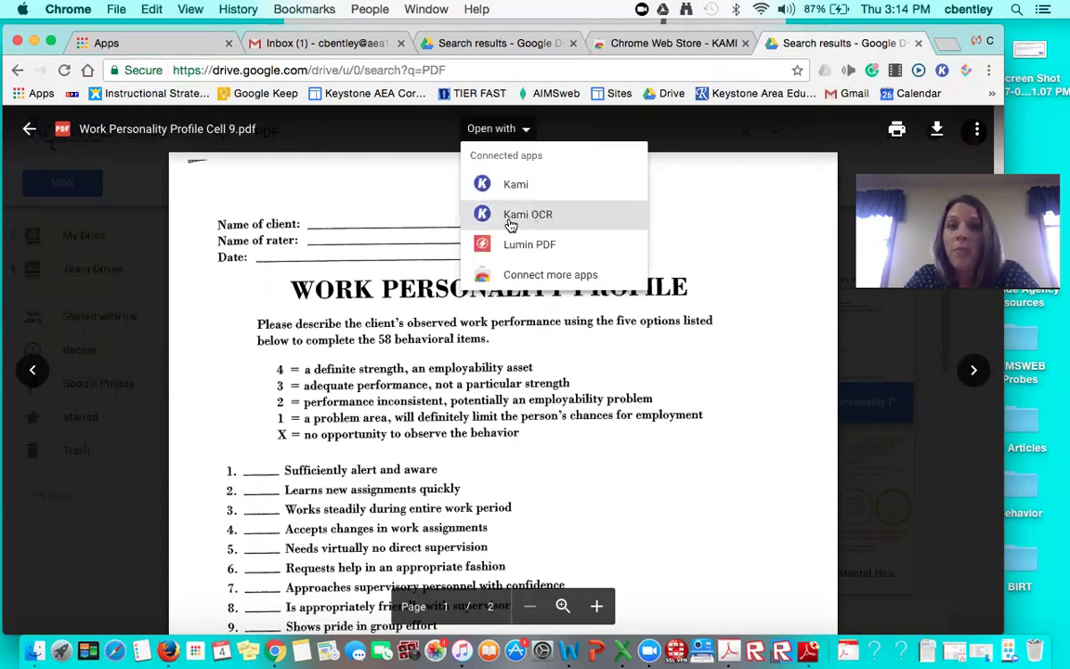
{"action": "left_click", "coordinate": [544, 223]}
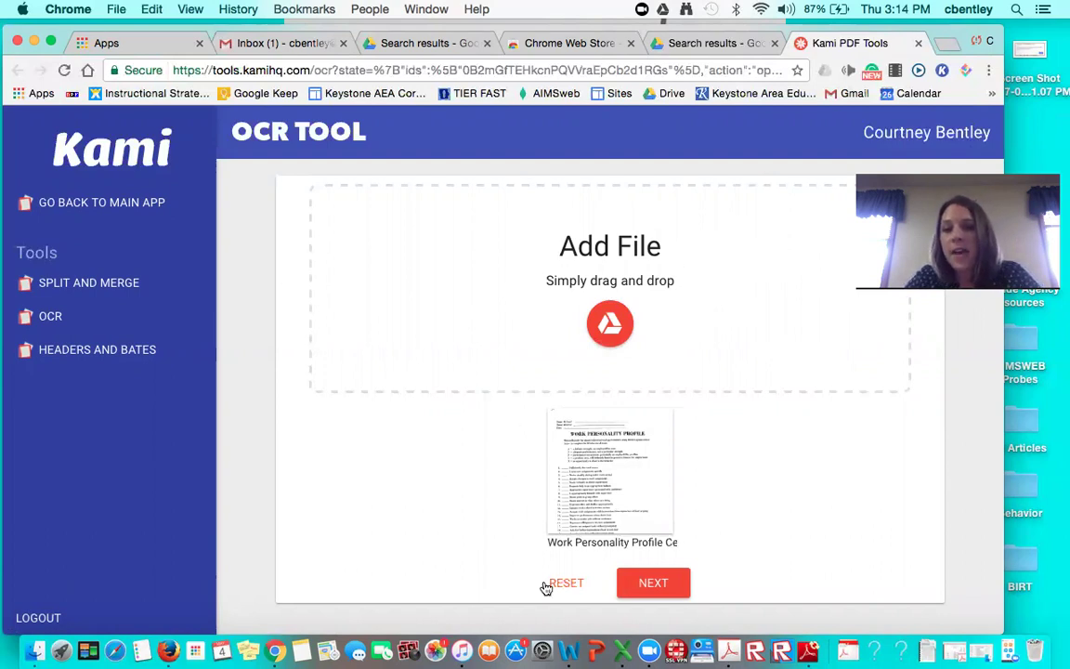
Run OCR on the Work Personality Profile, export it to Kami, and open the converted document.
{"action": "left_click", "coordinate": [654, 583]}
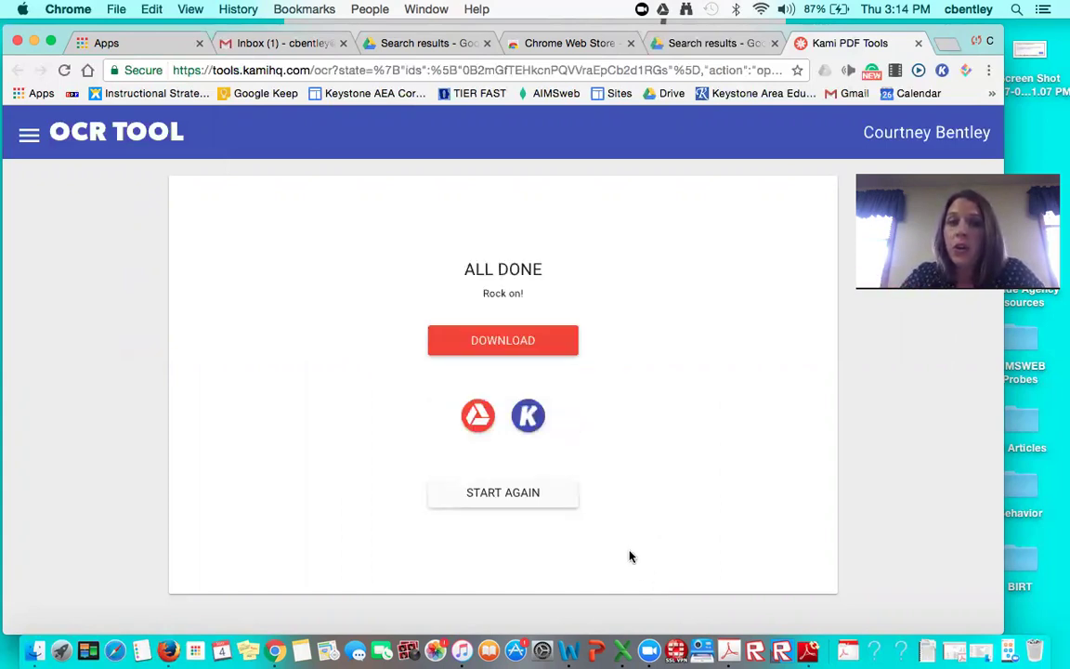
{"action": "left_click", "coordinate": [527, 416]}
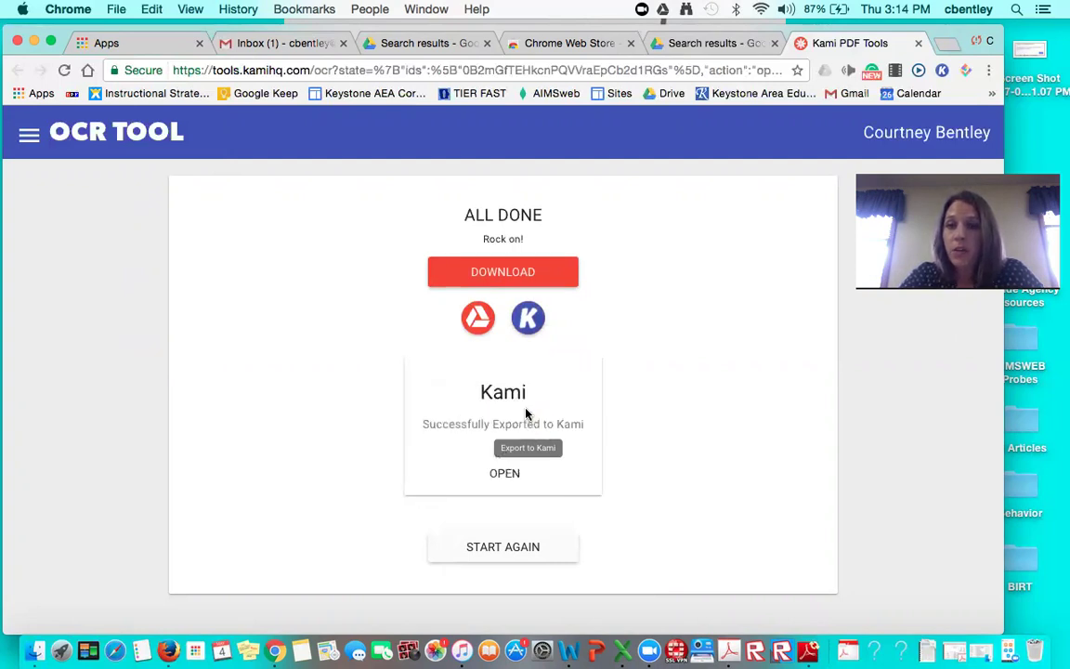
{"action": "left_click", "coordinate": [505, 476]}
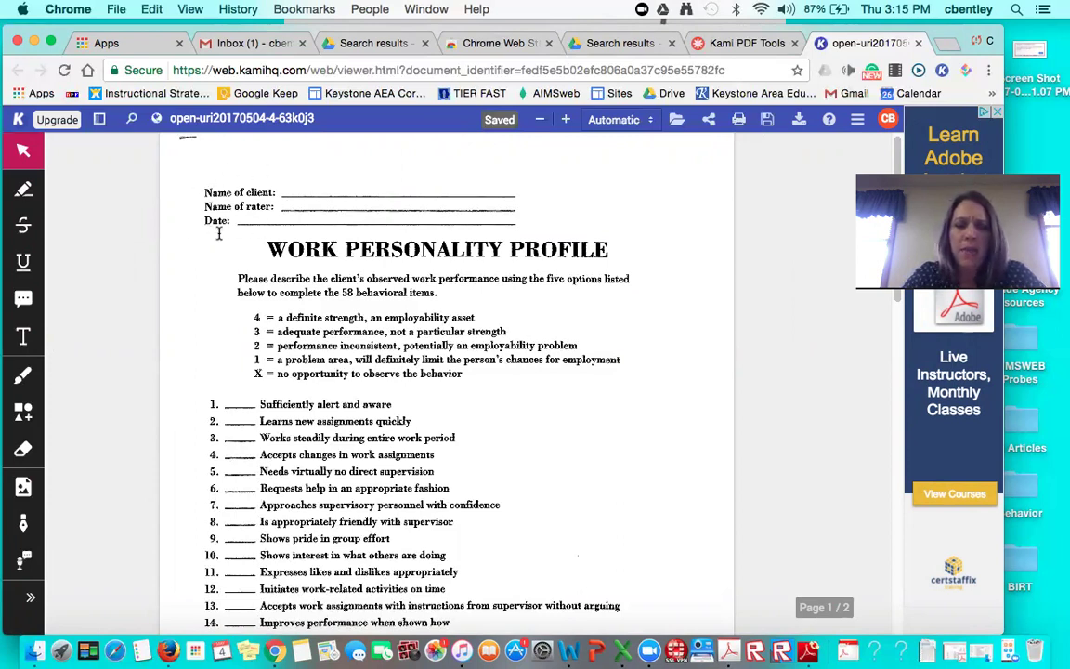
{"action": "left_click_drag", "start_coordinate": [268, 249], "coordinate": [497, 378]}
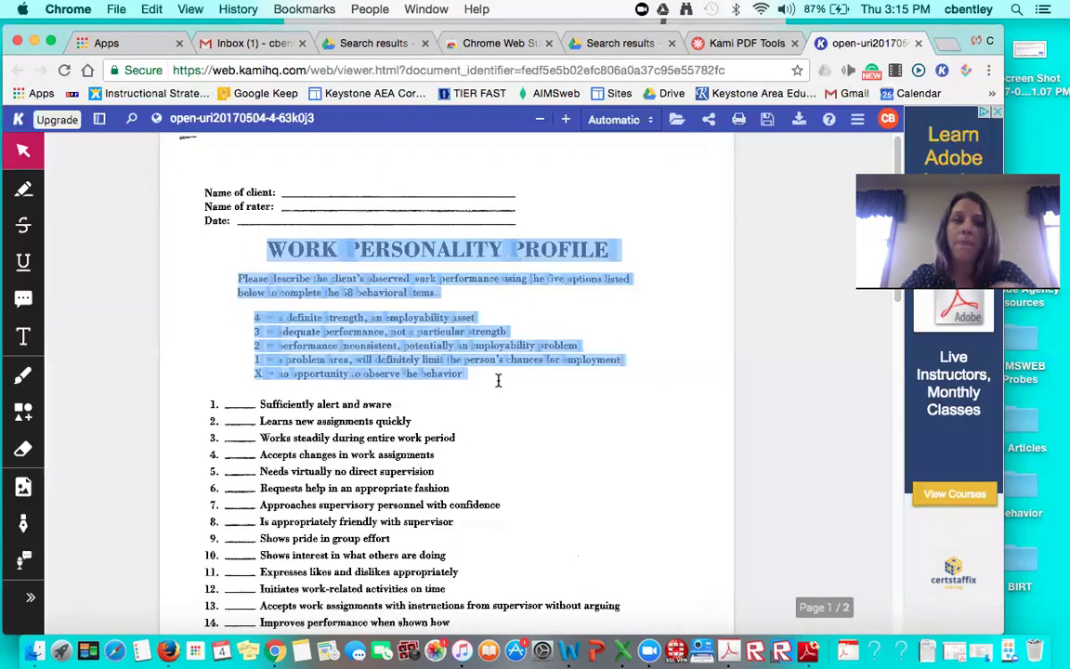
{"action": "left_click", "coordinate": [498, 380]}
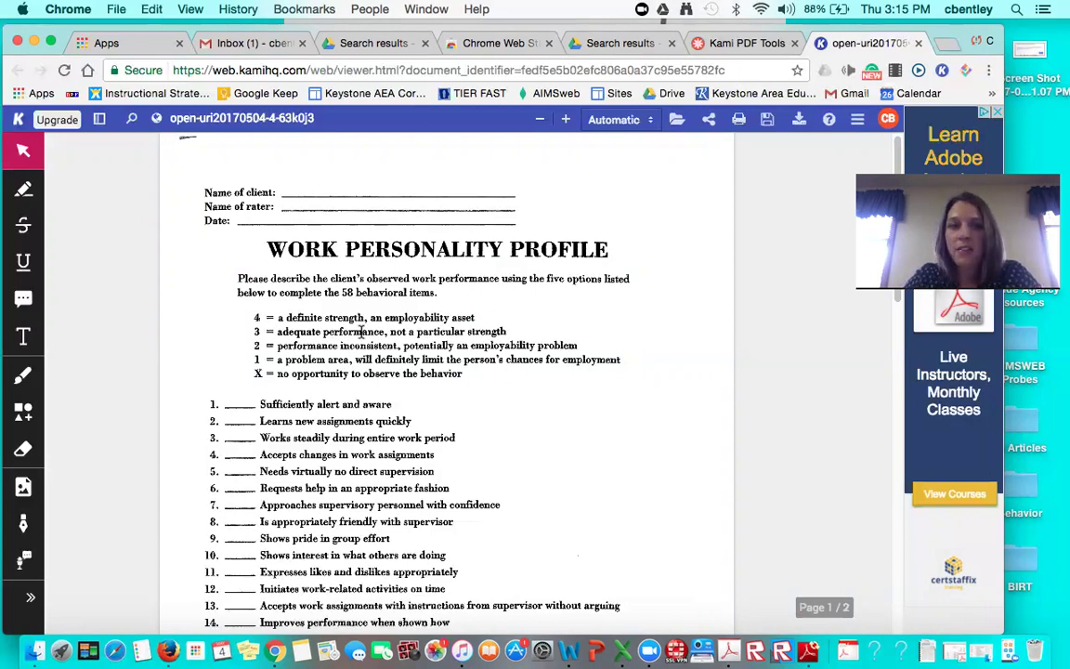
{"action": "left_click_drag", "start_coordinate": [257, 319], "coordinate": [482, 321]}
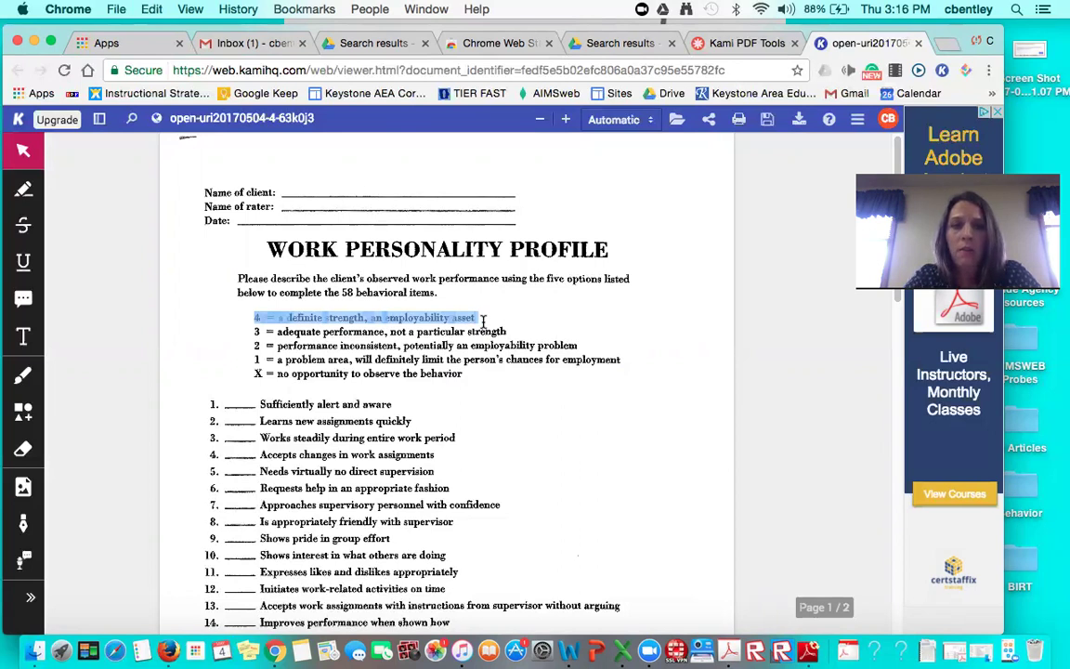
{"action": "left_click", "coordinate": [530, 317]}
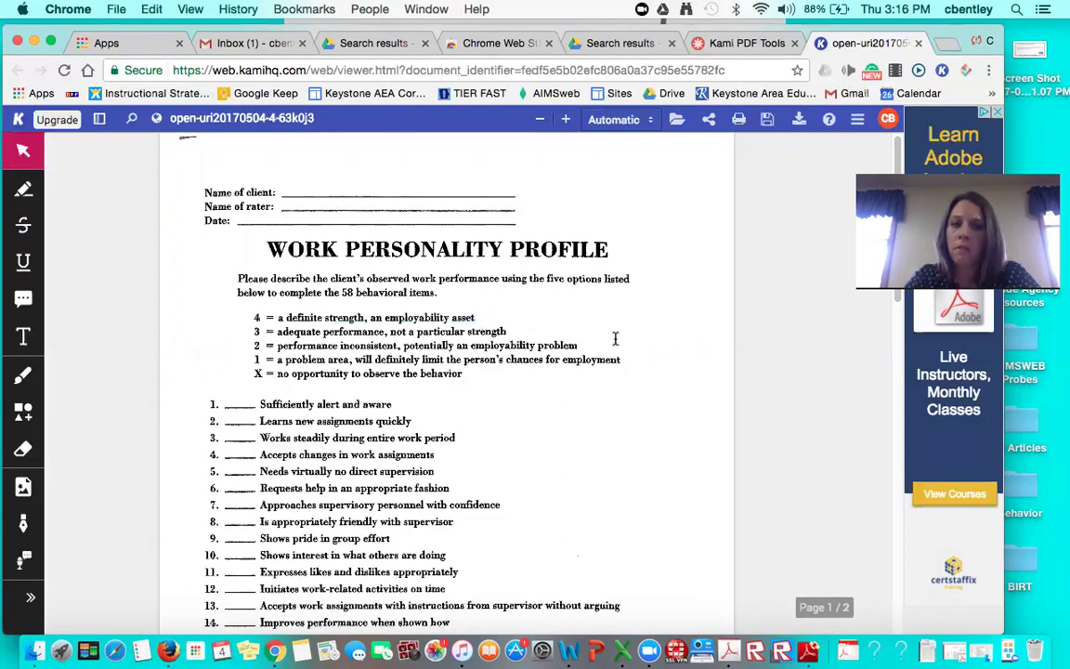